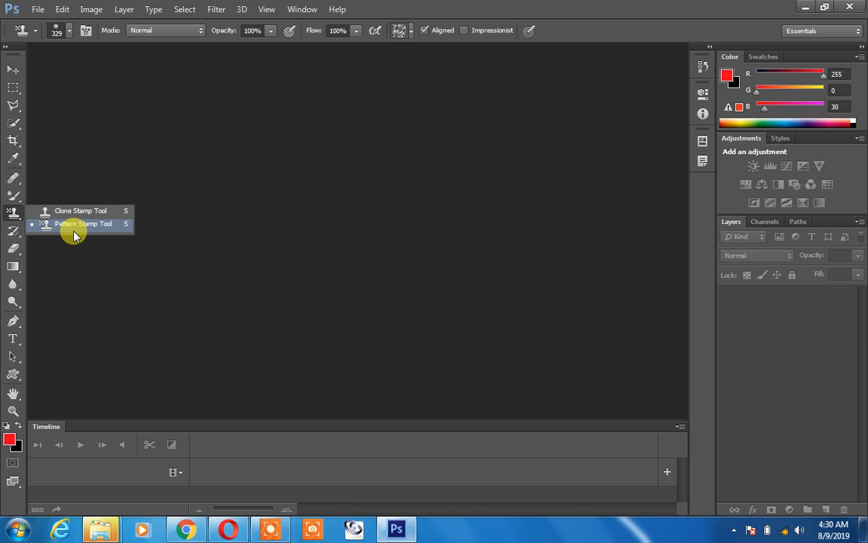
- Create a new 1280 × 720 pixel, 96 ppi transparent document and undock its window so it floats
{"action": "left_click", "coordinate": [73, 228]}
{"action": "left_click", "coordinate": [37, 9]}
{"action": "left_click", "coordinate": [47, 24]}
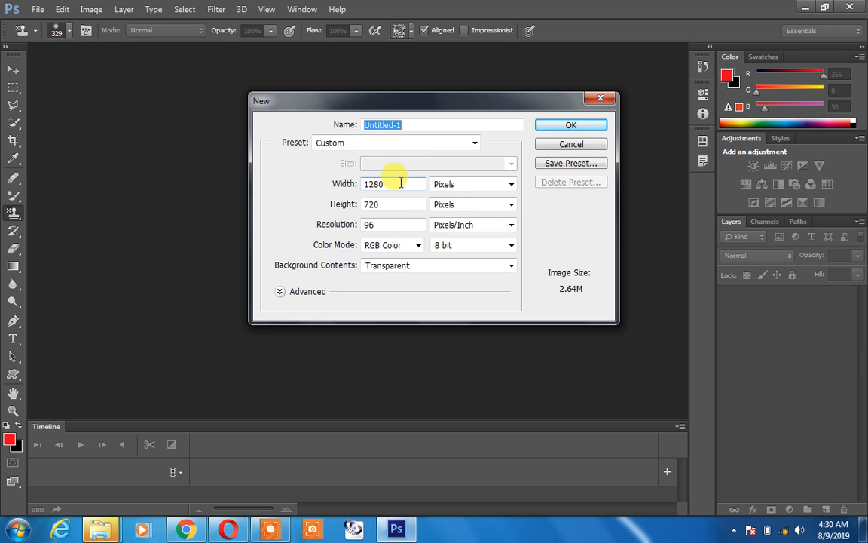
{"action": "left_click", "coordinate": [571, 126]}
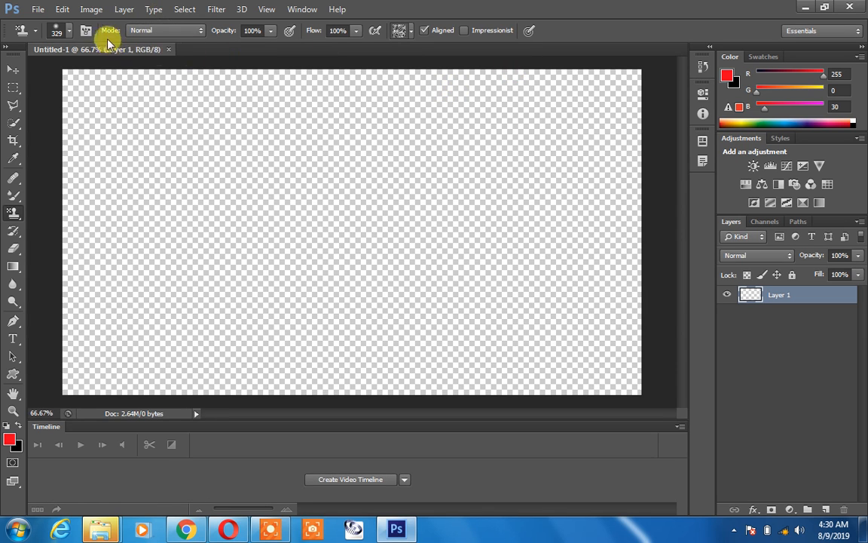
{"action": "left_click_drag", "start_coordinate": [106, 55], "coordinate": [113, 88]}
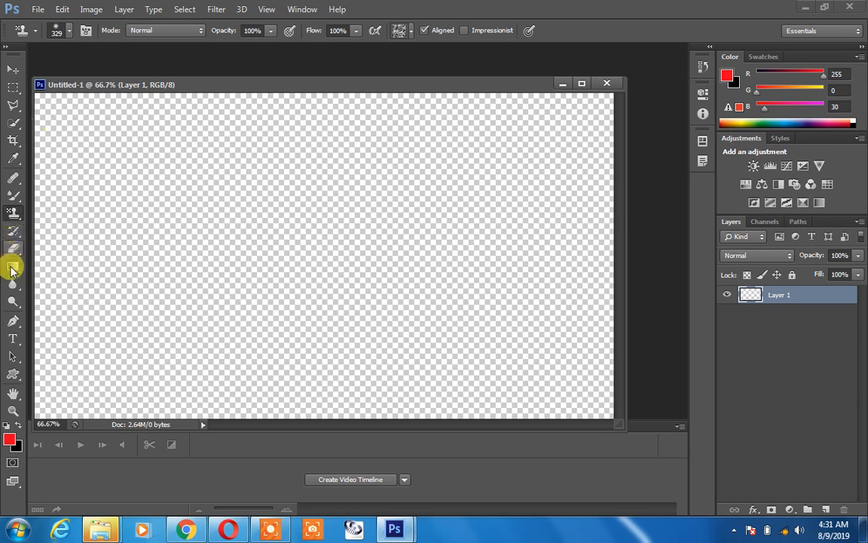
- With the Pattern Stamp tool and a 95 px soft brush, paint the current black-and-white pattern across the canvas's upper-left area
{"action": "right_click", "coordinate": [14, 216]}
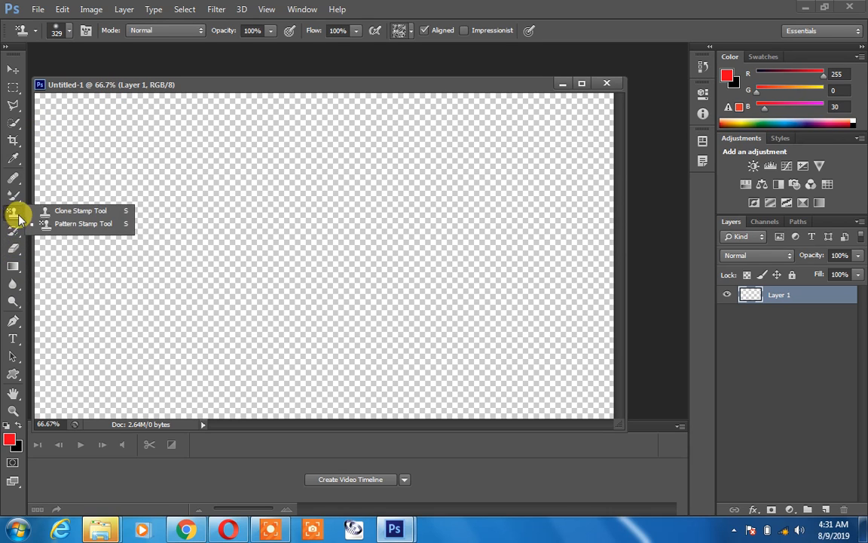
{"action": "left_click", "coordinate": [58, 223]}
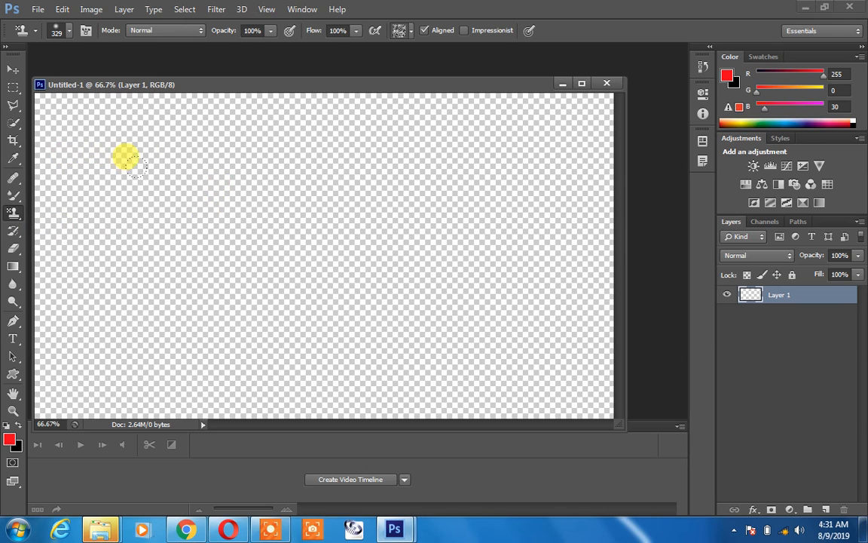
{"action": "right_click", "coordinate": [208, 229]}
{"action": "left_click", "coordinate": [224, 241]}
{"action": "mouse_move", "coordinate": [141, 144]}
{"action": "left_mouse_down"}
{"action": "mouse_move", "coordinate": [184, 187]}
{"action": "mouse_move", "coordinate": [262, 144]}
{"action": "mouse_move", "coordinate": [197, 194]}
{"action": "left_mouse_up"}
{"action": "right_click", "coordinate": [227, 175]}
{"action": "left_click", "coordinate": [312, 207]}
{"action": "mouse_move", "coordinate": [205, 156]}
{"action": "left_mouse_down"}
{"action": "mouse_move", "coordinate": [59, 196]}
{"action": "mouse_move", "coordinate": [138, 112]}
{"action": "mouse_move", "coordinate": [58, 274]}
{"action": "mouse_move", "coordinate": [189, 215]}
{"action": "mouse_move", "coordinate": [76, 208]}
{"action": "mouse_move", "coordinate": [199, 154]}
{"action": "mouse_move", "coordinate": [144, 188]}
{"action": "left_mouse_up"}
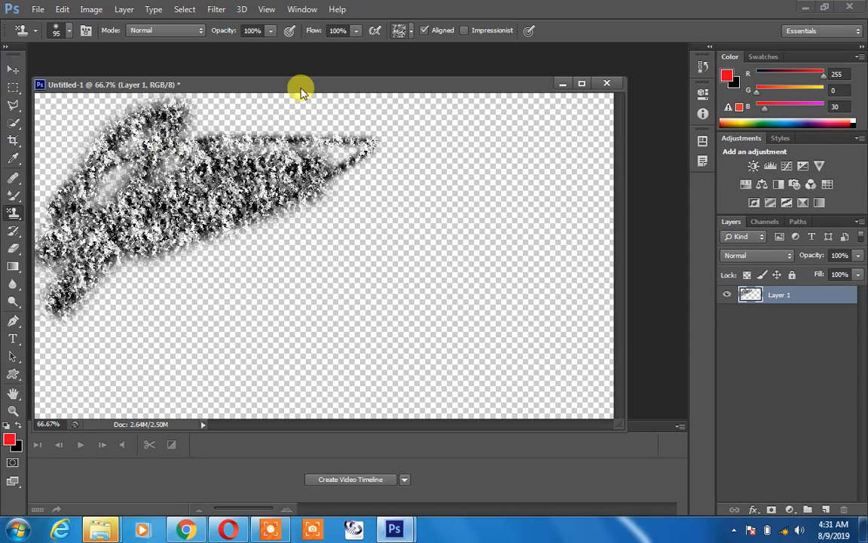
- Choose the Bubbles pattern, enlarge the brush to 370 px and paint the pattern over the whole canvas
{"action": "left_click", "coordinate": [411, 39]}
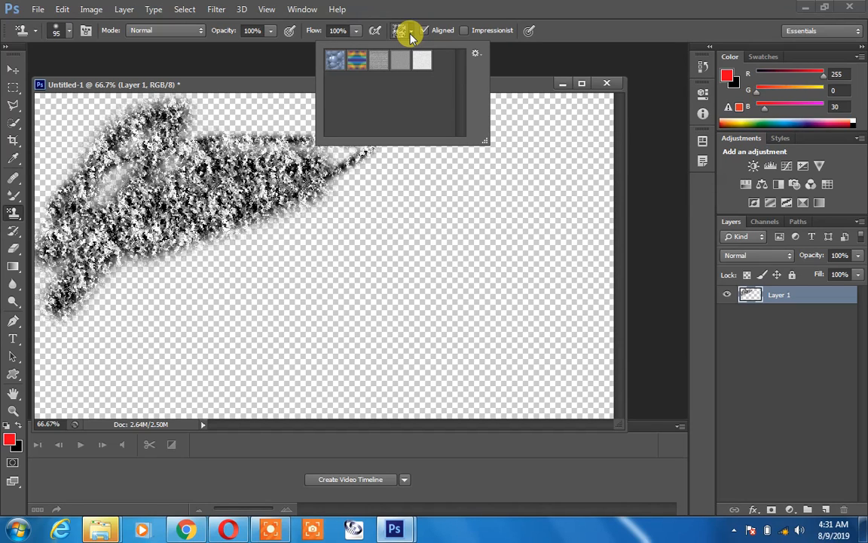
{"action": "left_click", "coordinate": [333, 58]}
{"action": "left_click", "coordinate": [211, 128]}
{"action": "right_click", "coordinate": [219, 135]}
{"action": "left_click", "coordinate": [357, 173]}
{"action": "left_click", "coordinate": [128, 221]}
{"action": "mouse_move", "coordinate": [193, 186]}
{"action": "left_mouse_down"}
{"action": "mouse_move", "coordinate": [163, 158]}
{"action": "mouse_move", "coordinate": [91, 226]}
{"action": "mouse_move", "coordinate": [52, 106]}
{"action": "mouse_move", "coordinate": [45, 362]}
{"action": "mouse_move", "coordinate": [186, 311]}
{"action": "mouse_move", "coordinate": [624, 324]}
{"action": "mouse_move", "coordinate": [593, 188]}
{"action": "mouse_move", "coordinate": [452, 120]}
{"action": "mouse_move", "coordinate": [351, 205]}
{"action": "mouse_move", "coordinate": [165, 147]}
{"action": "left_mouse_up"}
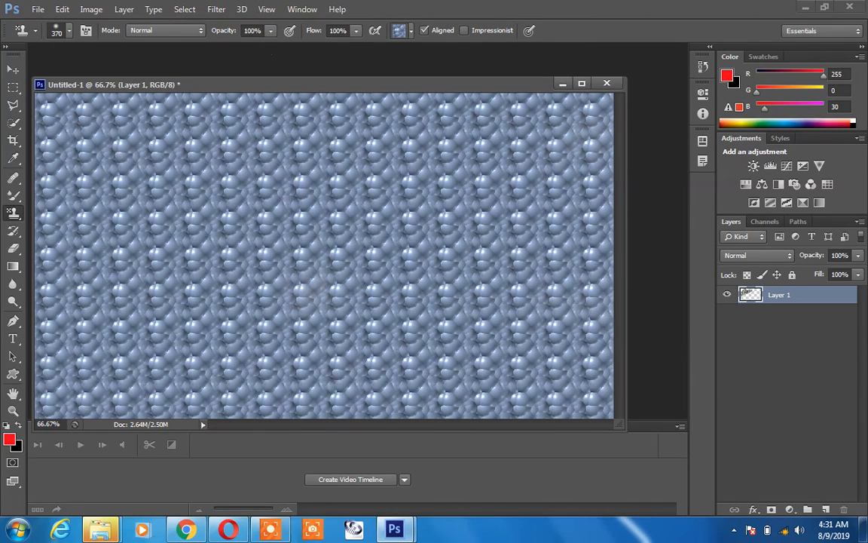
- Choose the Tie Dye pattern and paint it over the Bubbles across the whole canvas
{"action": "left_click", "coordinate": [411, 30]}
{"action": "left_click", "coordinate": [360, 60]}
{"action": "mouse_move", "coordinate": [87, 130]}
{"action": "left_mouse_down"}
{"action": "mouse_move", "coordinate": [73, 106]}
{"action": "mouse_move", "coordinate": [159, 223]}
{"action": "mouse_move", "coordinate": [635, 305]}
{"action": "mouse_move", "coordinate": [613, 54]}
{"action": "mouse_move", "coordinate": [434, 82]}
{"action": "left_mouse_up"}
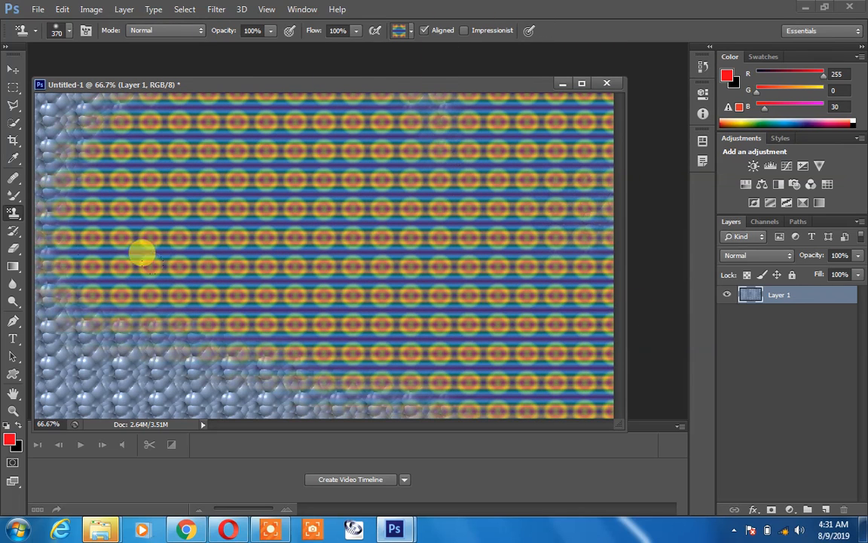
{"action": "mouse_move", "coordinate": [94, 306]}
{"action": "left_mouse_down"}
{"action": "mouse_move", "coordinate": [243, 367]}
{"action": "mouse_move", "coordinate": [354, 350]}
{"action": "mouse_move", "coordinate": [300, 311]}
{"action": "mouse_move", "coordinate": [169, 267]}
{"action": "mouse_move", "coordinate": [88, 126]}
{"action": "left_mouse_up"}
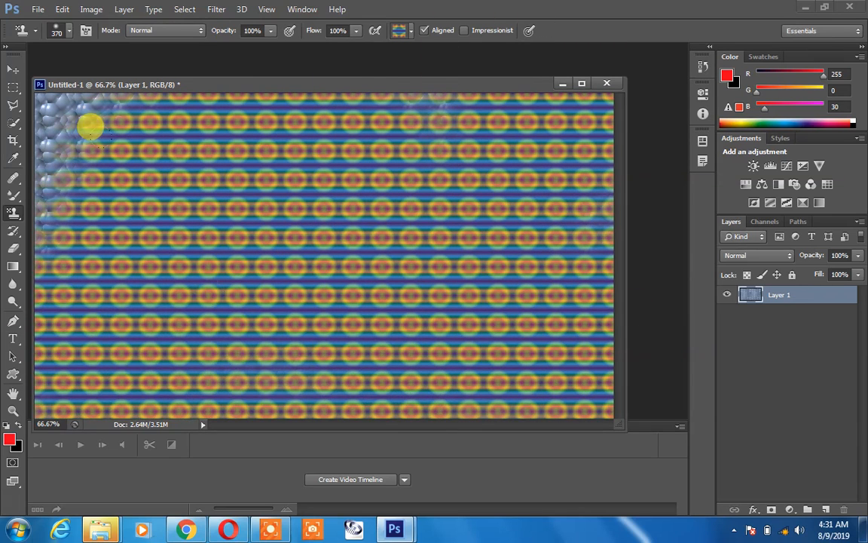
{"action": "left_click_drag", "start_coordinate": [16, 31], "coordinate": [47, 181]}
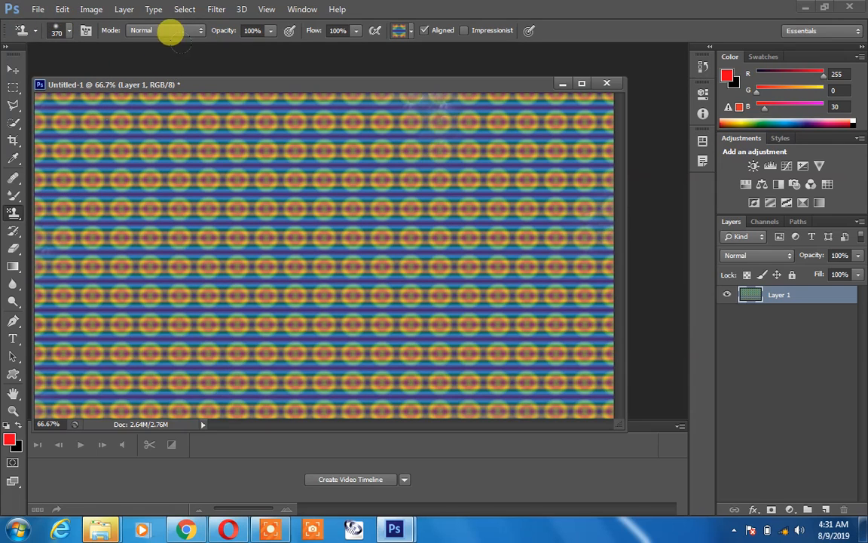
- Switch the pattern list's display through Text Only, Small Thumbnail, Large Thumbnail and Small List, ending on Large List
{"action": "left_click", "coordinate": [411, 31]}
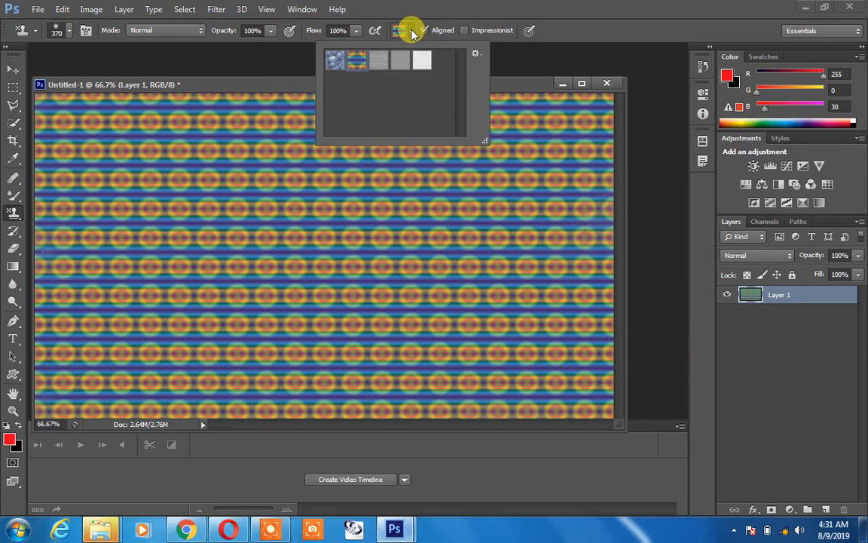
{"action": "left_click", "coordinate": [476, 57]}
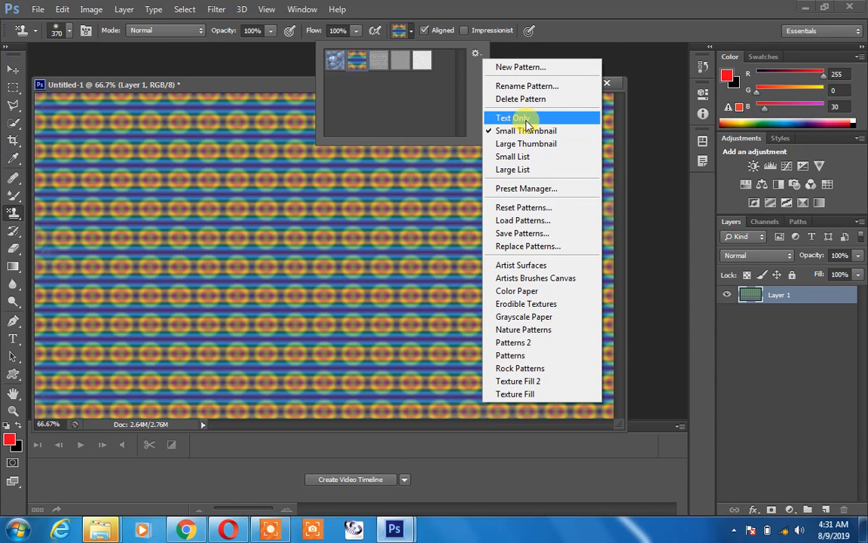
{"action": "left_click", "coordinate": [525, 120]}
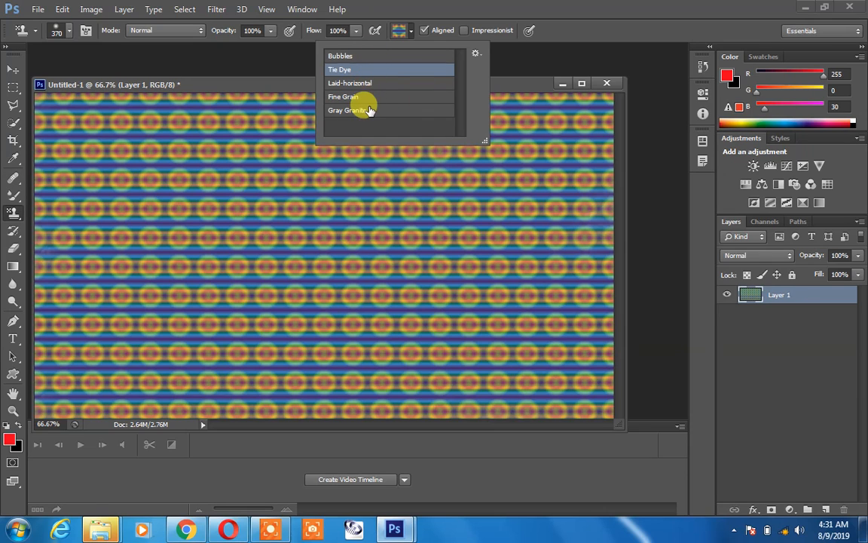
{"action": "left_click", "coordinate": [475, 53]}
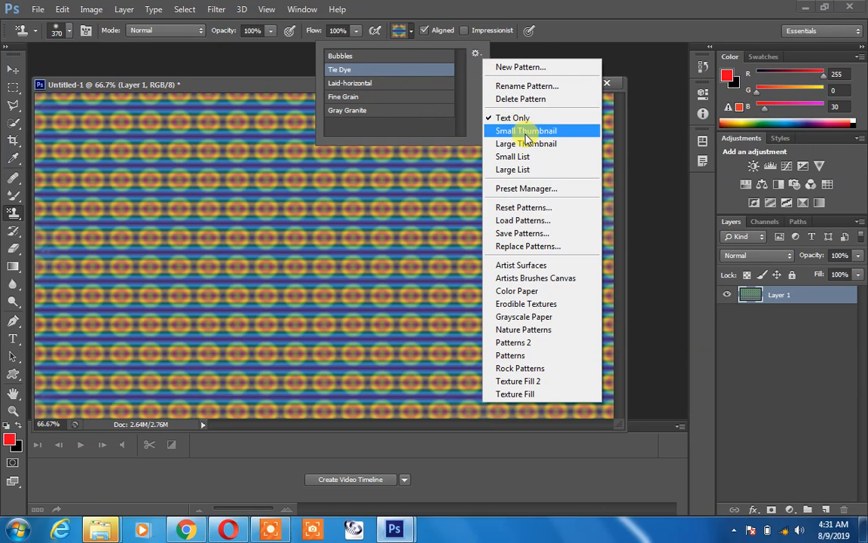
{"action": "left_click", "coordinate": [527, 134]}
{"action": "left_click", "coordinate": [476, 53]}
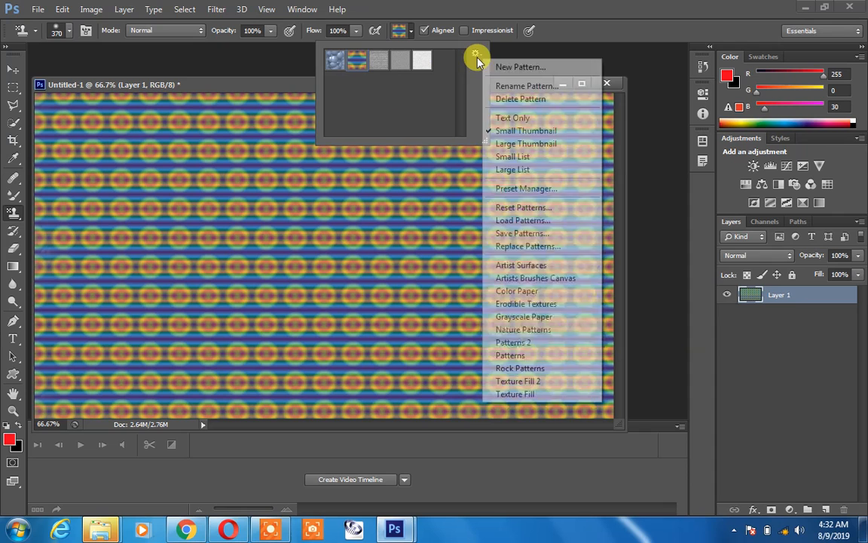
{"action": "left_click", "coordinate": [524, 143]}
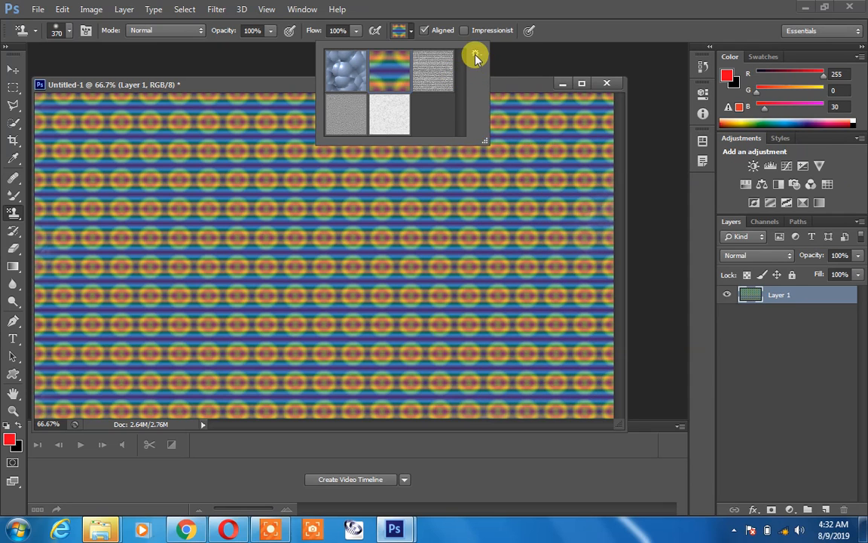
{"action": "left_click", "coordinate": [475, 54]}
{"action": "left_click", "coordinate": [514, 156]}
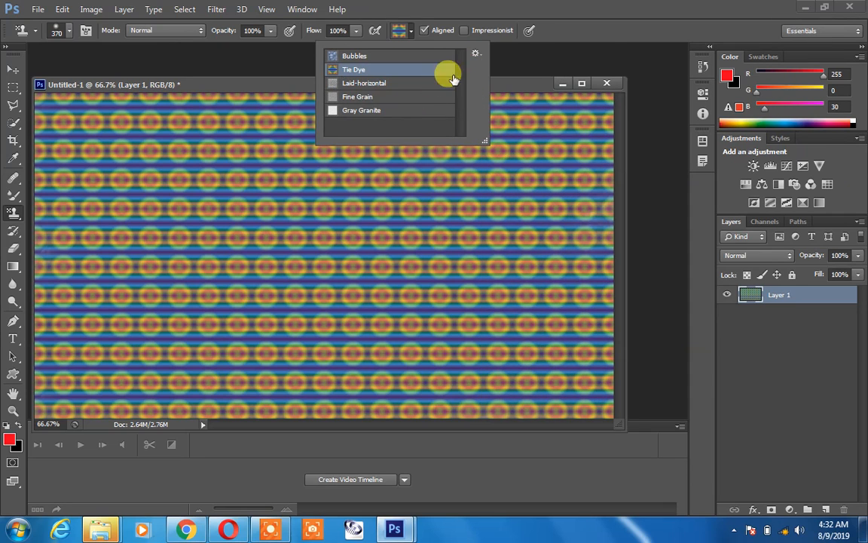
{"action": "left_click", "coordinate": [475, 57]}
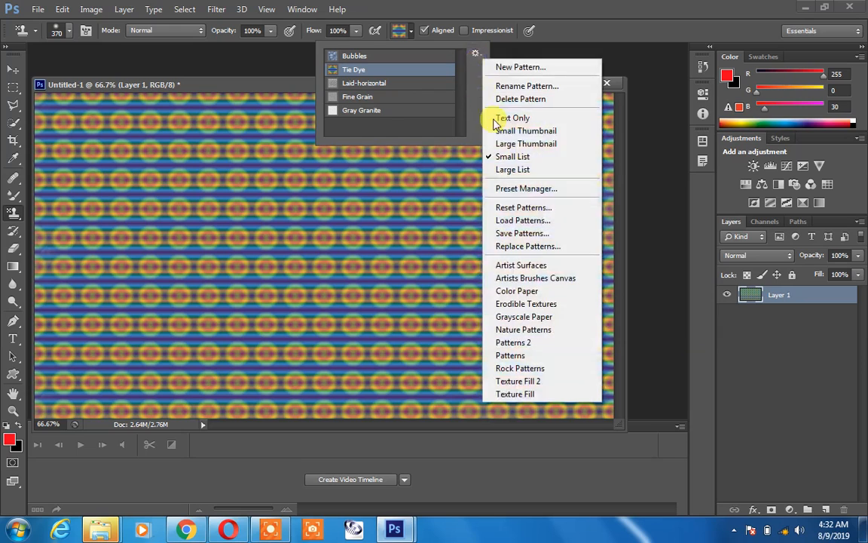
{"action": "left_click", "coordinate": [499, 166]}
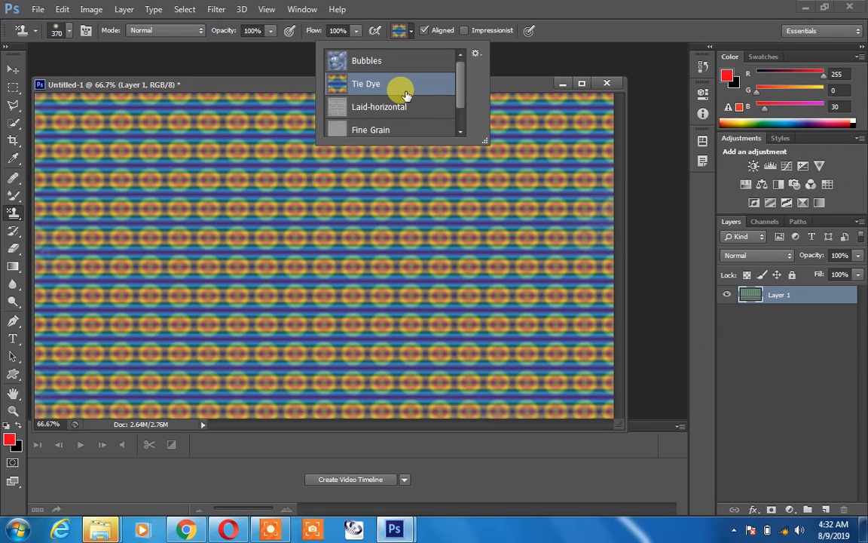
- Replace the current patterns with the Nature Patterns set and paint the Leaves pattern over the canvas
{"action": "left_click", "coordinate": [475, 54]}
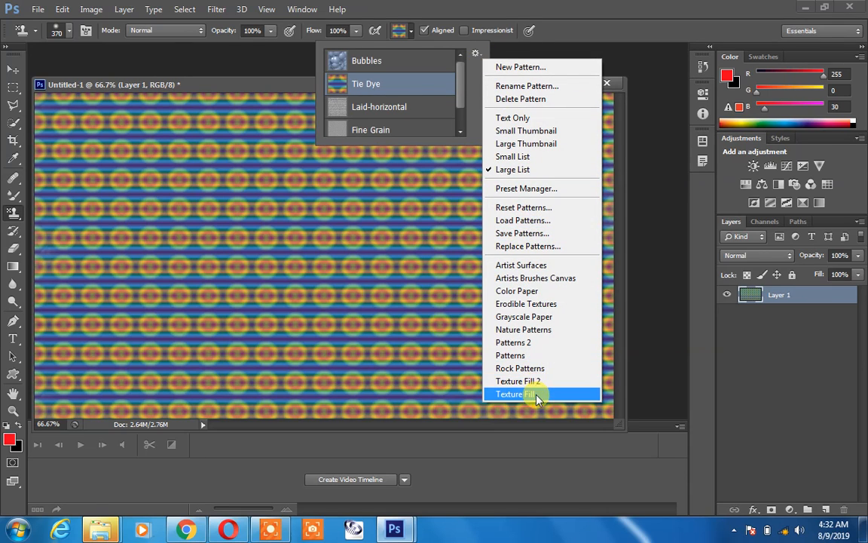
{"action": "left_click", "coordinate": [560, 332]}
{"action": "left_click", "coordinate": [388, 207]}
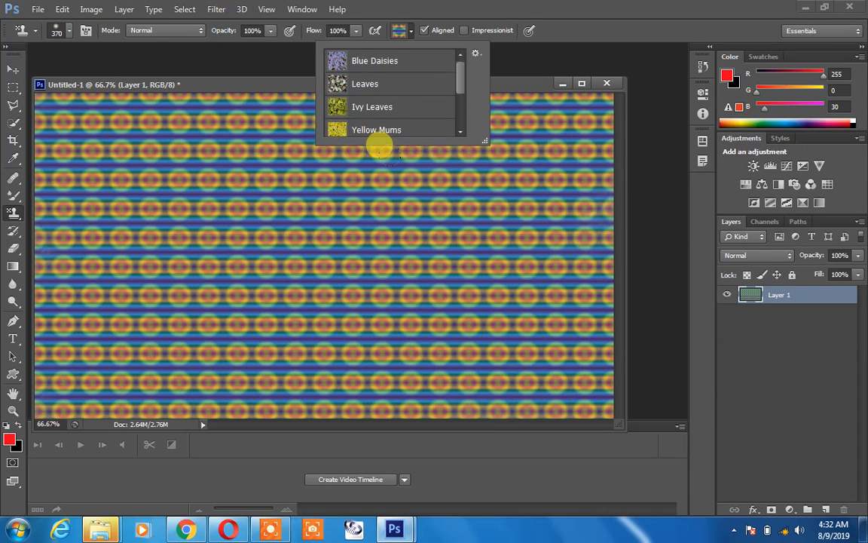
{"action": "left_click", "coordinate": [361, 89]}
{"action": "mouse_move", "coordinate": [136, 98]}
{"action": "left_mouse_down"}
{"action": "mouse_move", "coordinate": [140, 193]}
{"action": "mouse_move", "coordinate": [112, 315]}
{"action": "mouse_move", "coordinate": [334, 43]}
{"action": "mouse_move", "coordinate": [392, 21]}
{"action": "mouse_move", "coordinate": [217, 240]}
{"action": "mouse_move", "coordinate": [223, 237]}
{"action": "mouse_move", "coordinate": [208, 285]}
{"action": "mouse_move", "coordinate": [243, 269]}
{"action": "mouse_move", "coordinate": [457, 261]}
{"action": "mouse_move", "coordinate": [394, 349]}
{"action": "mouse_move", "coordinate": [516, 347]}
{"action": "mouse_move", "coordinate": [395, 272]}
{"action": "mouse_move", "coordinate": [490, 248]}
{"action": "mouse_move", "coordinate": [536, 133]}
{"action": "mouse_move", "coordinate": [541, 53]}
{"action": "mouse_move", "coordinate": [526, 32]}
{"action": "mouse_move", "coordinate": [363, 70]}
{"action": "mouse_move", "coordinate": [36, 66]}
{"action": "mouse_move", "coordinate": [19, 339]}
{"action": "left_mouse_up"}
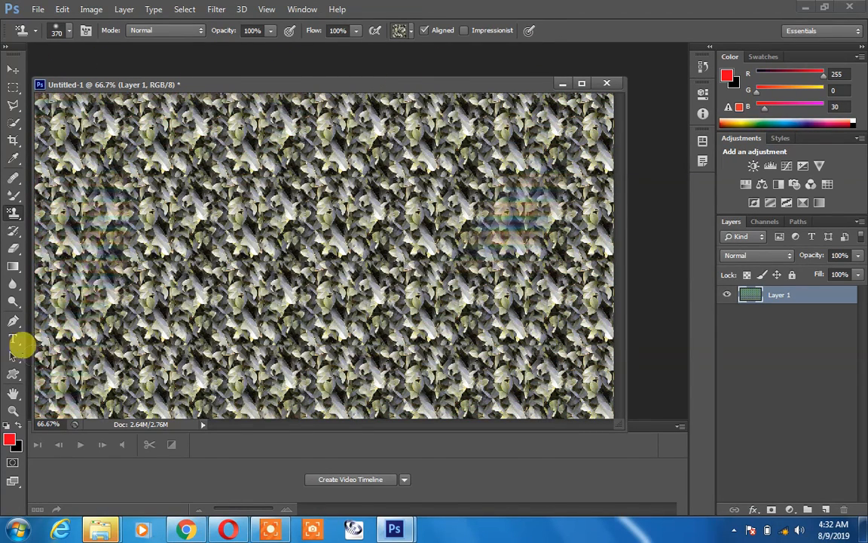
- Choose the Yellow Mums pattern and paint it over the central part of the canvas
{"action": "left_click", "coordinate": [401, 31]}
{"action": "left_click", "coordinate": [375, 129]}
{"action": "mouse_move", "coordinate": [354, 144]}
{"action": "left_mouse_down"}
{"action": "mouse_move", "coordinate": [291, 155]}
{"action": "mouse_move", "coordinate": [278, 63]}
{"action": "mouse_move", "coordinate": [105, 219]}
{"action": "mouse_move", "coordinate": [284, 311]}
{"action": "mouse_move", "coordinate": [229, 283]}
{"action": "left_mouse_up"}
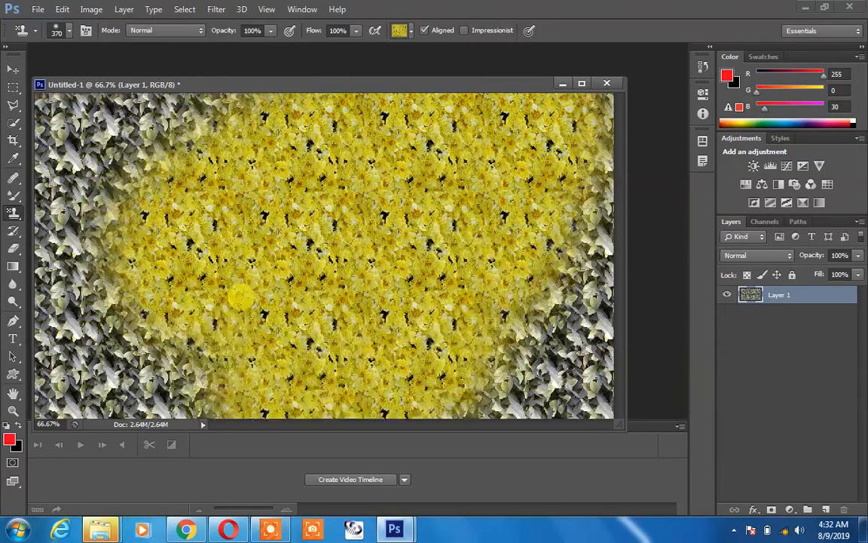
- Choose the Blue Daisies pattern and paint a broad band of it across the middle of the canvas
{"action": "left_click", "coordinate": [410, 31]}
{"action": "left_click", "coordinate": [350, 61]}
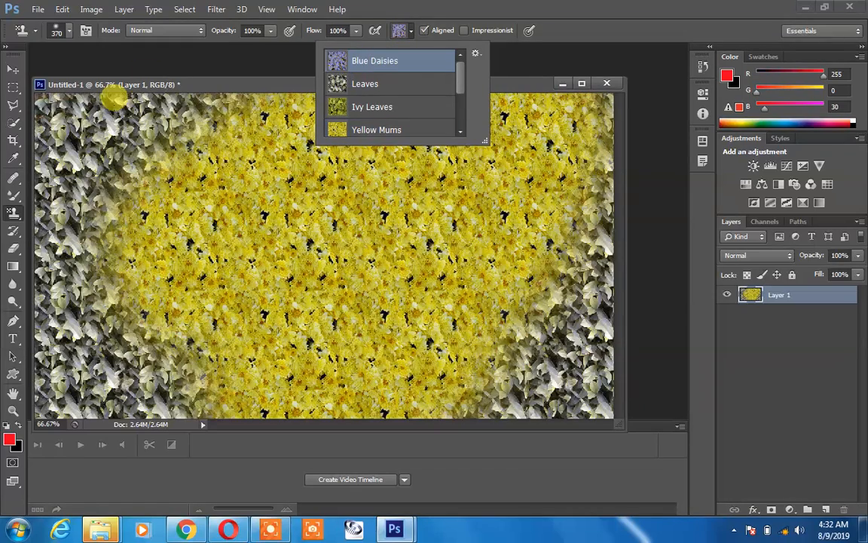
{"action": "left_click", "coordinate": [110, 174]}
{"action": "mouse_move", "coordinate": [110, 175]}
{"action": "left_mouse_down"}
{"action": "mouse_move", "coordinate": [456, 158]}
{"action": "mouse_move", "coordinate": [421, 240]}
{"action": "mouse_move", "coordinate": [558, 256]}
{"action": "left_mouse_up"}
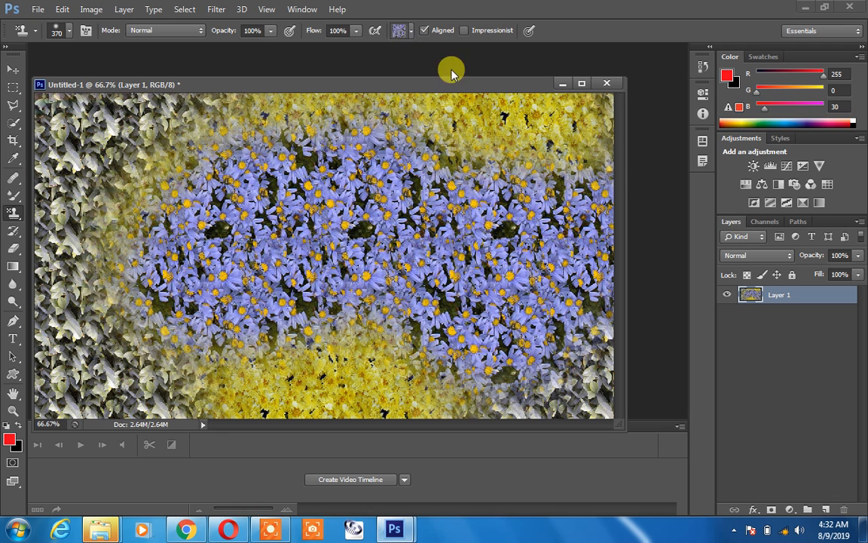
- Replace the current patterns with the Color Paper set and paint the Aqua pattern over most of the canvas
{"action": "left_click", "coordinate": [401, 30]}
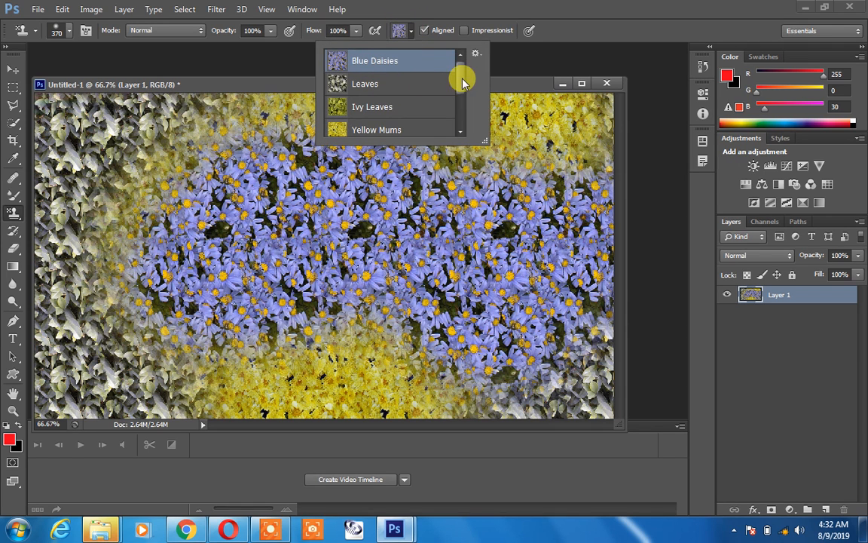
{"action": "left_click", "coordinate": [475, 57]}
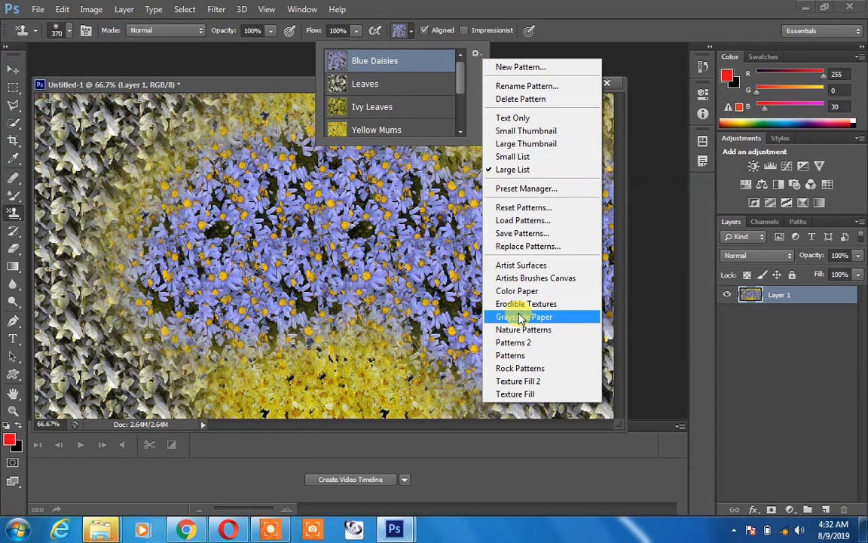
{"action": "left_click", "coordinate": [528, 293]}
{"action": "left_click", "coordinate": [384, 205]}
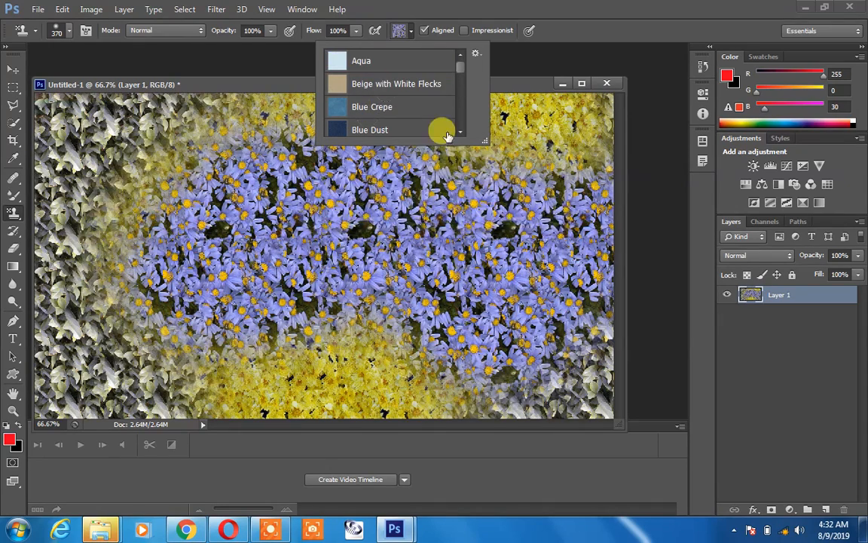
{"action": "left_click", "coordinate": [368, 62]}
{"action": "mouse_move", "coordinate": [235, 214]}
{"action": "left_mouse_down"}
{"action": "mouse_move", "coordinate": [363, 141]}
{"action": "mouse_move", "coordinate": [343, 221]}
{"action": "mouse_move", "coordinate": [115, 146]}
{"action": "mouse_move", "coordinate": [287, 359]}
{"action": "mouse_move", "coordinate": [111, 372]}
{"action": "mouse_move", "coordinate": [452, 107]}
{"action": "mouse_move", "coordinate": [138, 335]}
{"action": "mouse_move", "coordinate": [442, 202]}
{"action": "mouse_move", "coordinate": [453, 292]}
{"action": "left_mouse_up"}
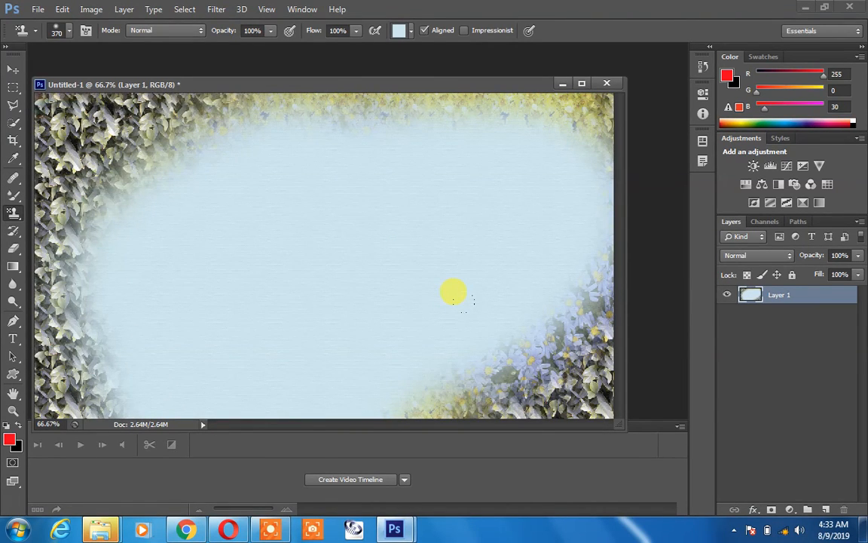
- Choose the Blue Crepe pattern and paint it over the whole canvas
{"action": "left_click", "coordinate": [410, 34]}
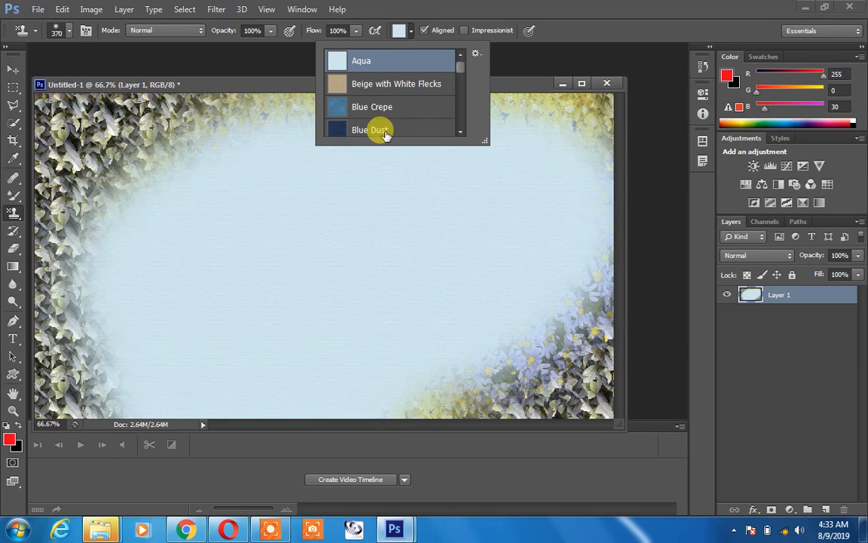
{"action": "left_click", "coordinate": [378, 106]}
{"action": "mouse_move", "coordinate": [272, 114]}
{"action": "left_mouse_down"}
{"action": "mouse_move", "coordinate": [86, 281]}
{"action": "mouse_move", "coordinate": [375, 29]}
{"action": "mouse_move", "coordinate": [426, 74]}
{"action": "mouse_move", "coordinate": [151, 224]}
{"action": "mouse_move", "coordinate": [221, 215]}
{"action": "mouse_move", "coordinate": [443, 124]}
{"action": "mouse_move", "coordinate": [350, 215]}
{"action": "mouse_move", "coordinate": [422, 151]}
{"action": "mouse_move", "coordinate": [492, 177]}
{"action": "mouse_move", "coordinate": [507, 268]}
{"action": "mouse_move", "coordinate": [566, 256]}
{"action": "mouse_move", "coordinate": [508, 322]}
{"action": "mouse_move", "coordinate": [324, 351]}
{"action": "mouse_move", "coordinate": [125, 308]}
{"action": "mouse_move", "coordinate": [33, 40]}
{"action": "mouse_move", "coordinate": [102, 12]}
{"action": "mouse_move", "coordinate": [125, 30]}
{"action": "mouse_move", "coordinate": [19, 120]}
{"action": "mouse_move", "coordinate": [98, 106]}
{"action": "mouse_move", "coordinate": [38, 150]}
{"action": "mouse_move", "coordinate": [159, 77]}
{"action": "left_mouse_up"}
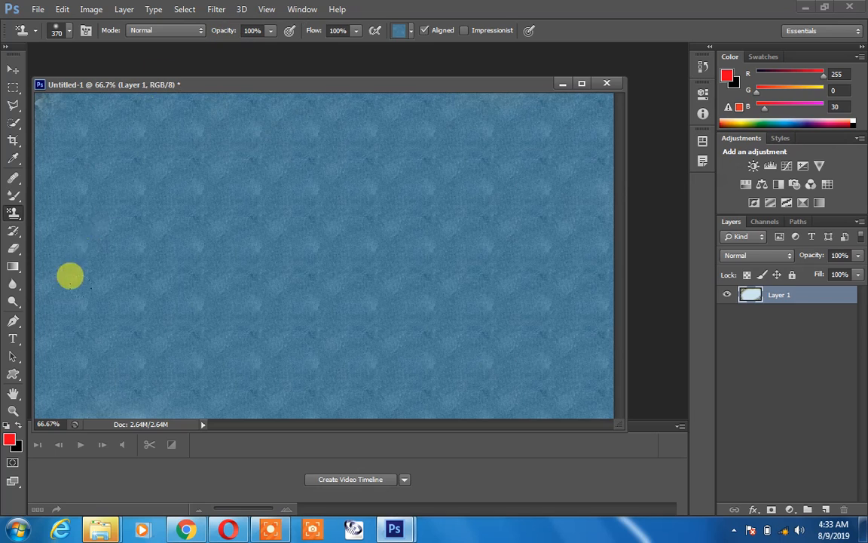